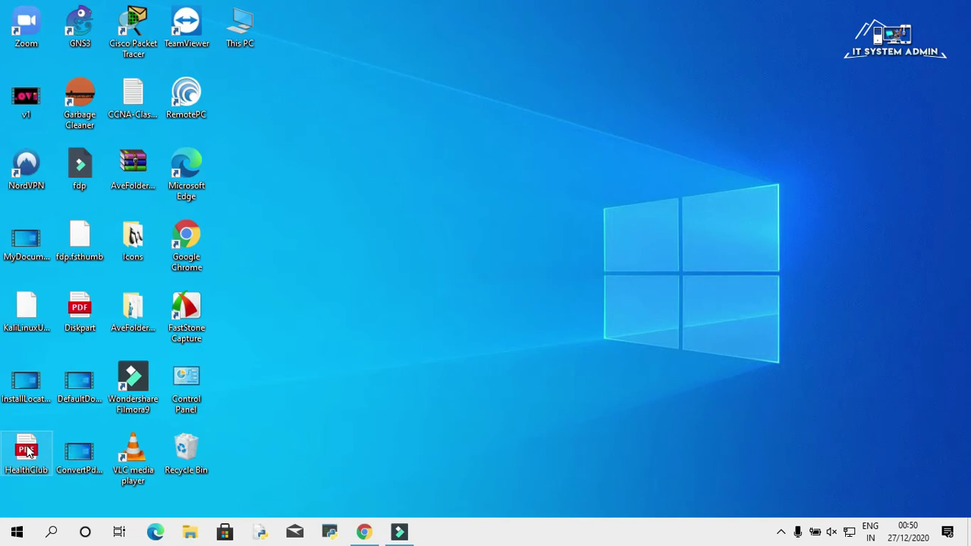
# Open the HealthClub PDF from the desktop to view it, then close the viewer.
pyautogui.rightClick(26, 450)
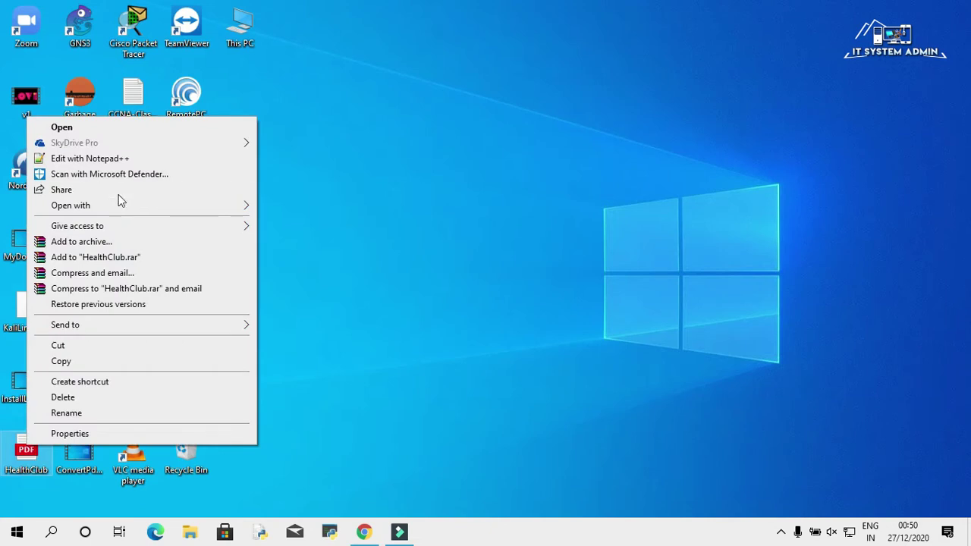
pyautogui.click(129, 128)
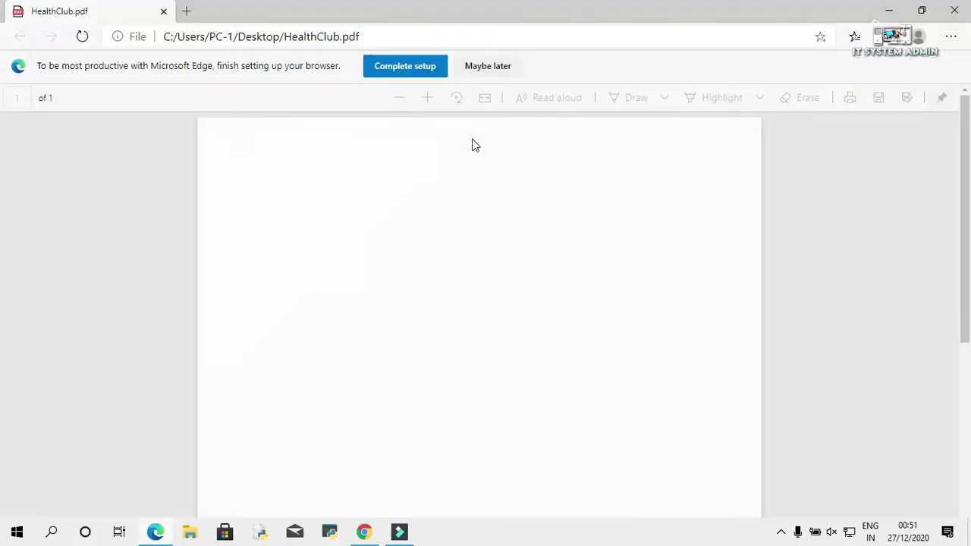
pyautogui.moveTo(964, 193)
pyautogui.mouseDown()
pyautogui.moveTo(954, 389)
pyautogui.moveTo(962, 174)
pyautogui.mouseUp()
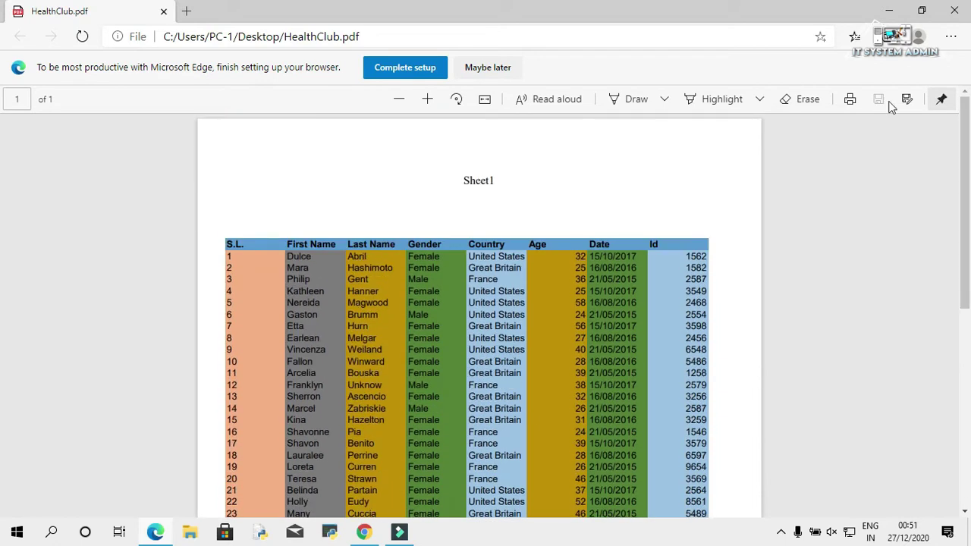
pyautogui.click(952, 8)
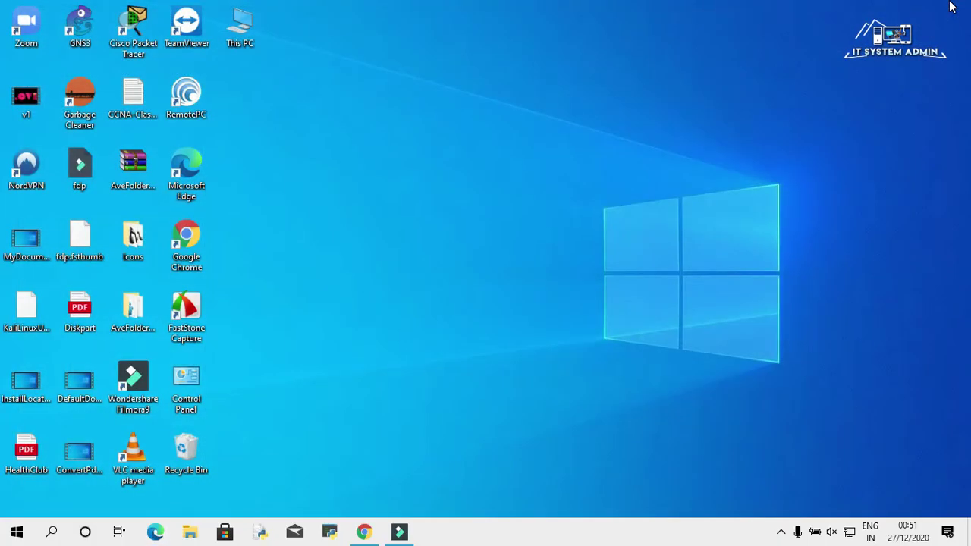
# Launch Word 2013 from Windows Search and start a blank document.
pyautogui.click(52, 534)
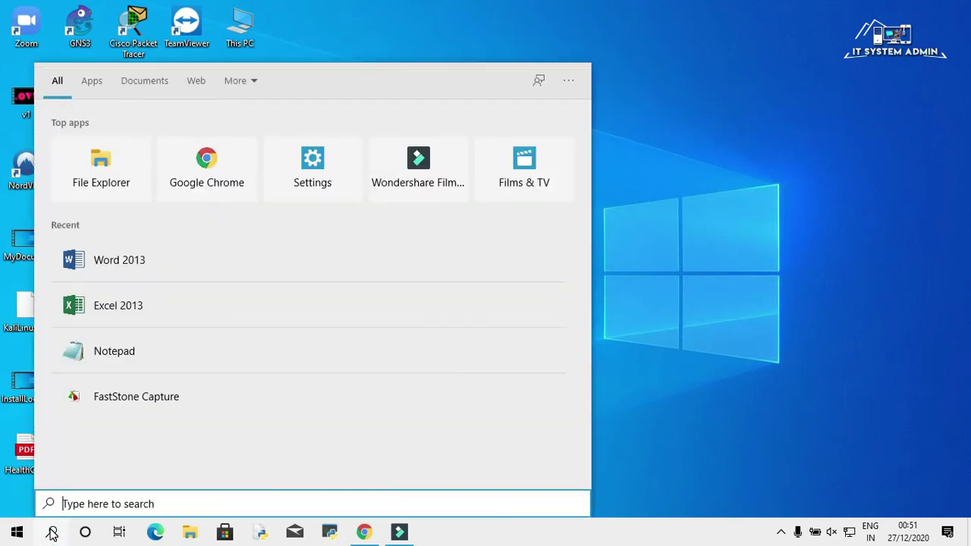
pyautogui.write('w')
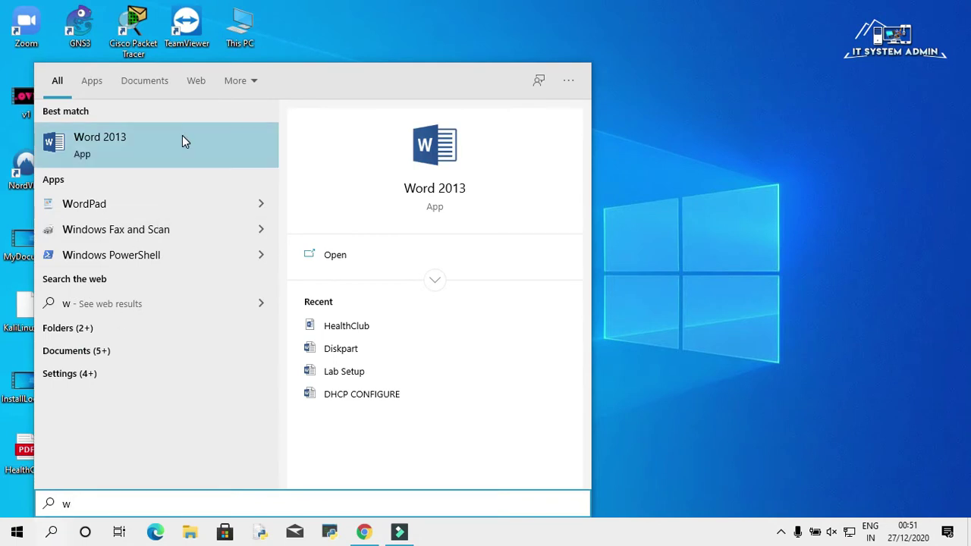
pyautogui.click(182, 139)
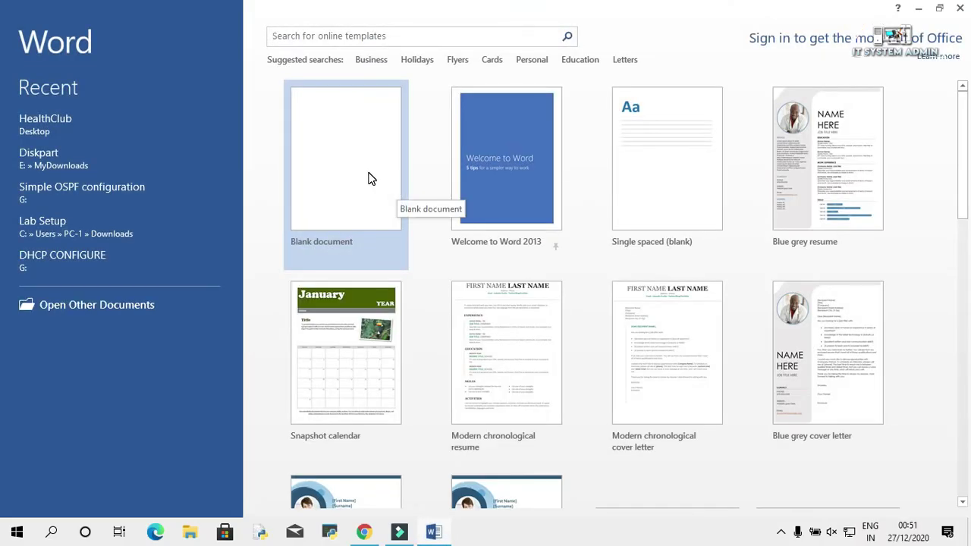
pyautogui.click(369, 174)
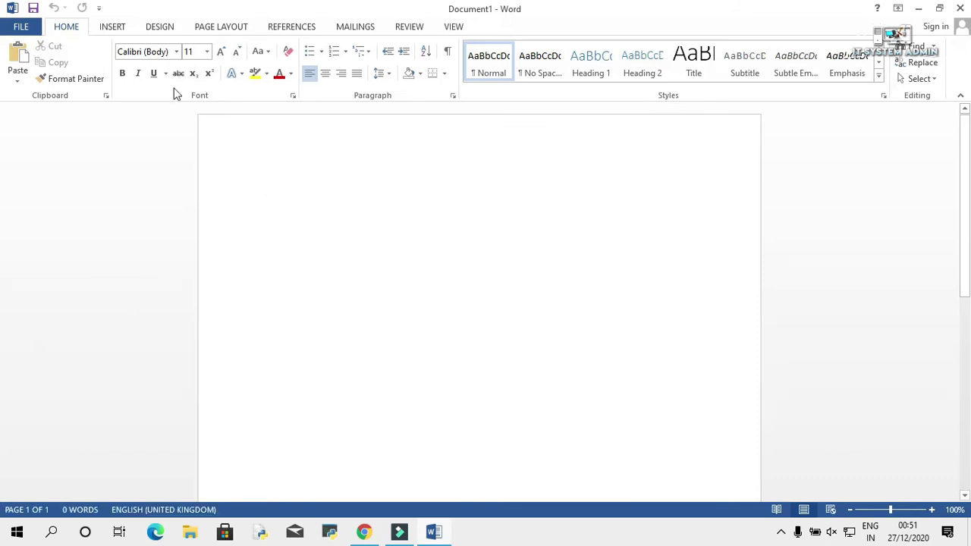
# Close the blank Word document and drop the HealthClub PDF onto the restored Word window.
pyautogui.click(19, 26)
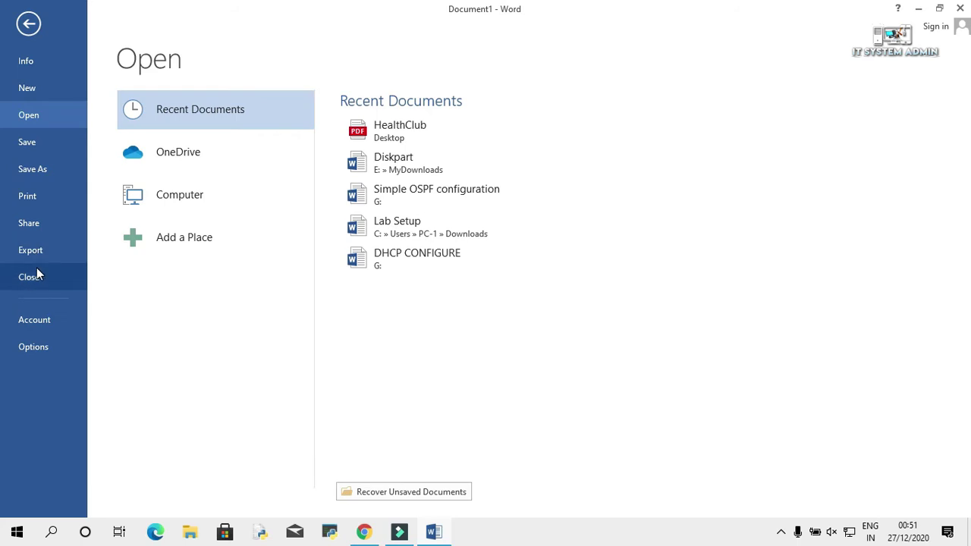
pyautogui.click(36, 272)
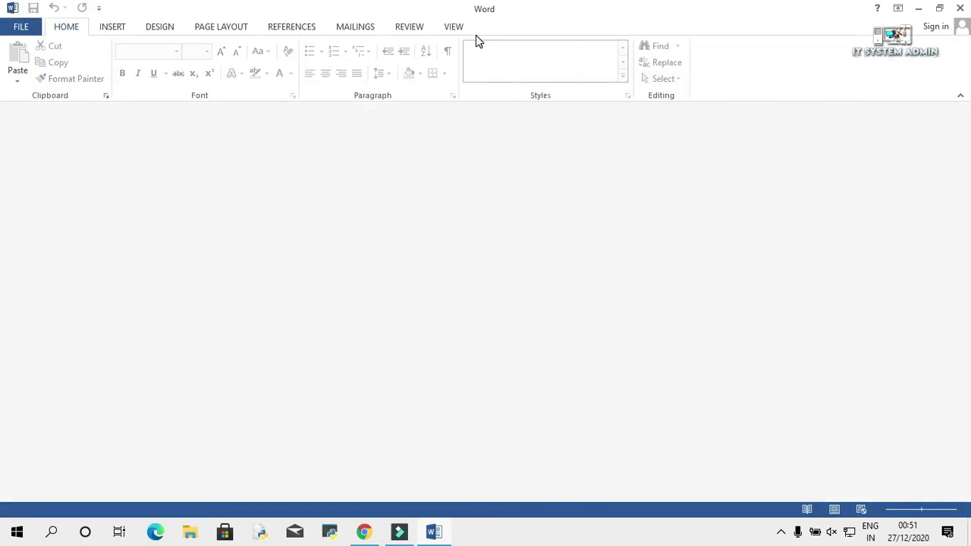
pyautogui.moveTo(462, 15); pyautogui.dragTo(673, 106)
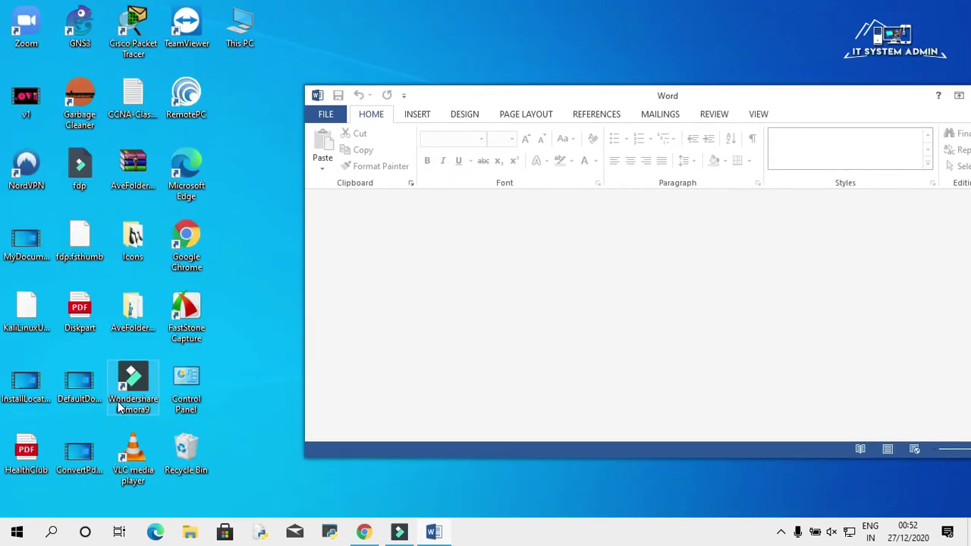
pyautogui.click(33, 451)
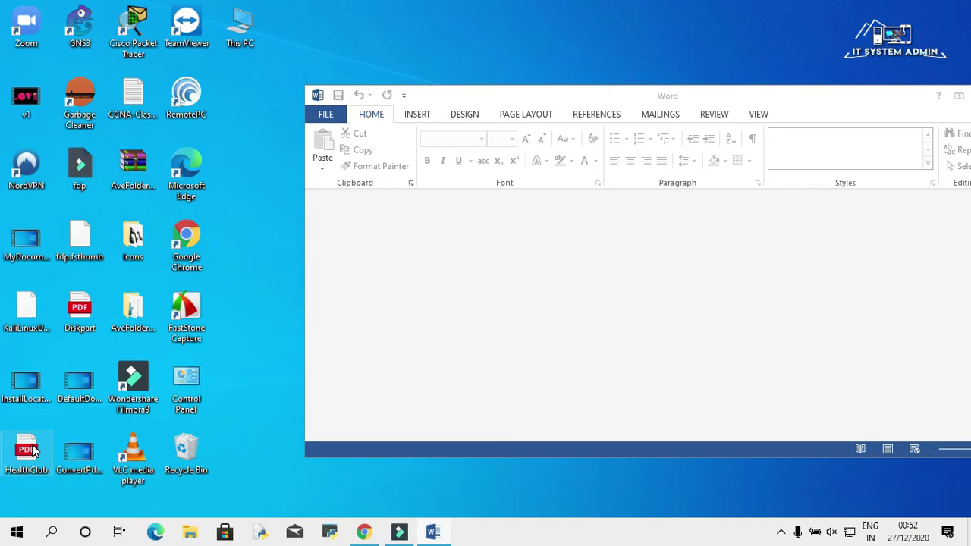
pyautogui.moveTo(32, 451)
pyautogui.mouseDown()
pyautogui.moveTo(182, 398)
pyautogui.moveTo(516, 373)
pyautogui.moveTo(657, 266)
pyautogui.mouseUp()
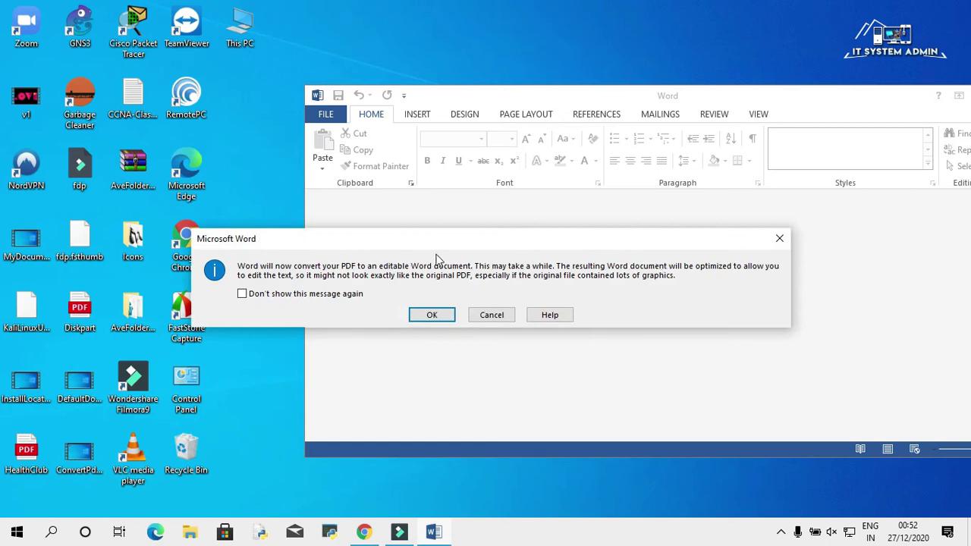
# Accept converting the PDF to an editable document and maximise the Word window.
pyautogui.click(420, 314)
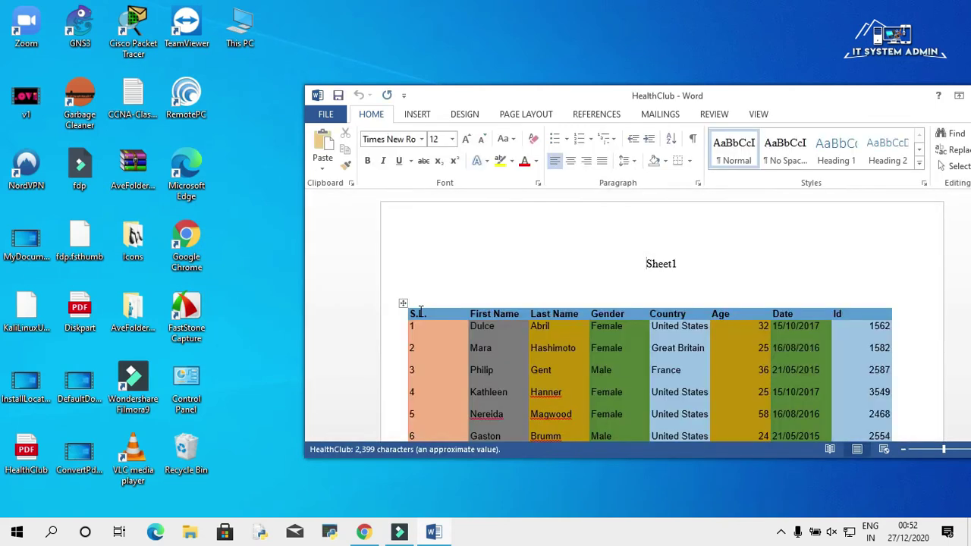
pyautogui.click(842, 102)
pyautogui.moveTo(842, 103); pyautogui.dragTo(717, 34)
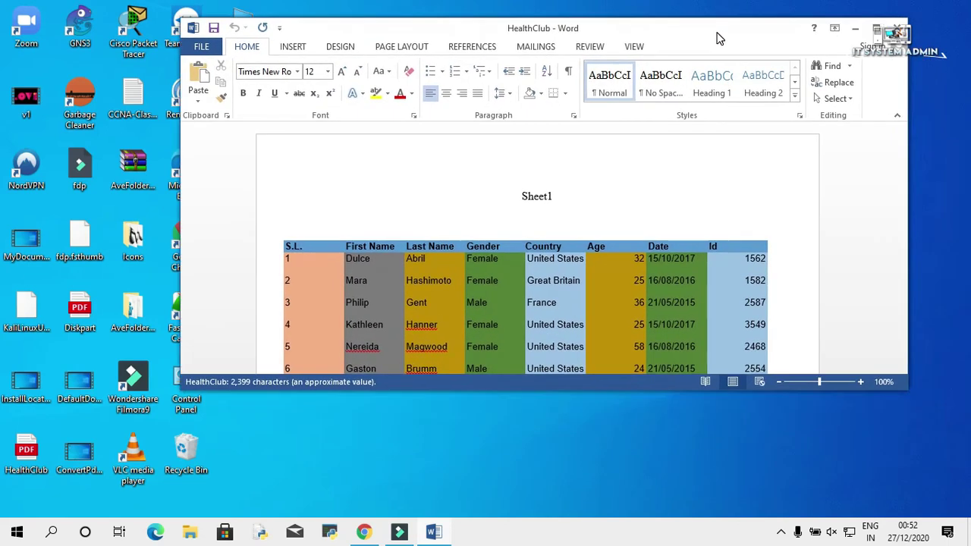
pyautogui.click(878, 30)
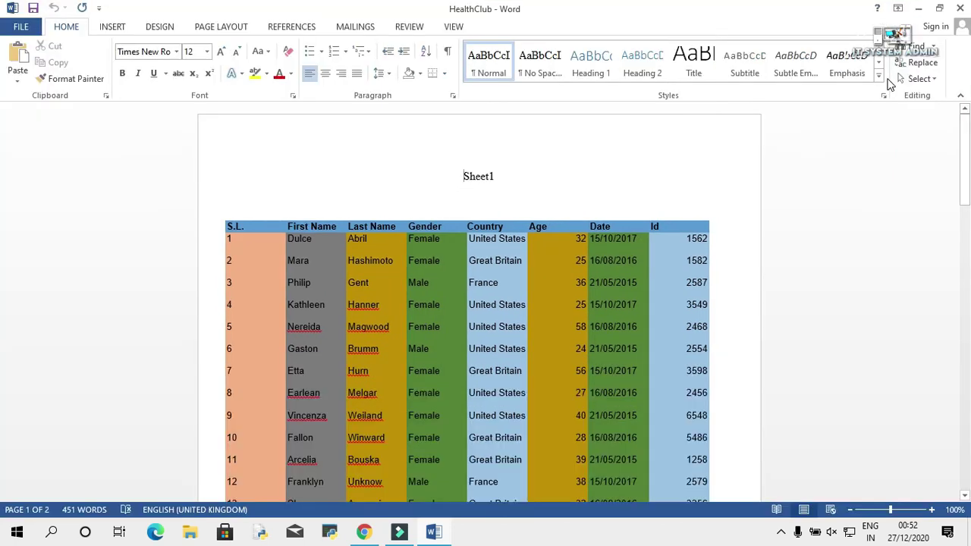
# Copy the whole HealthClub member table from the Word document.
pyautogui.click(965, 139)
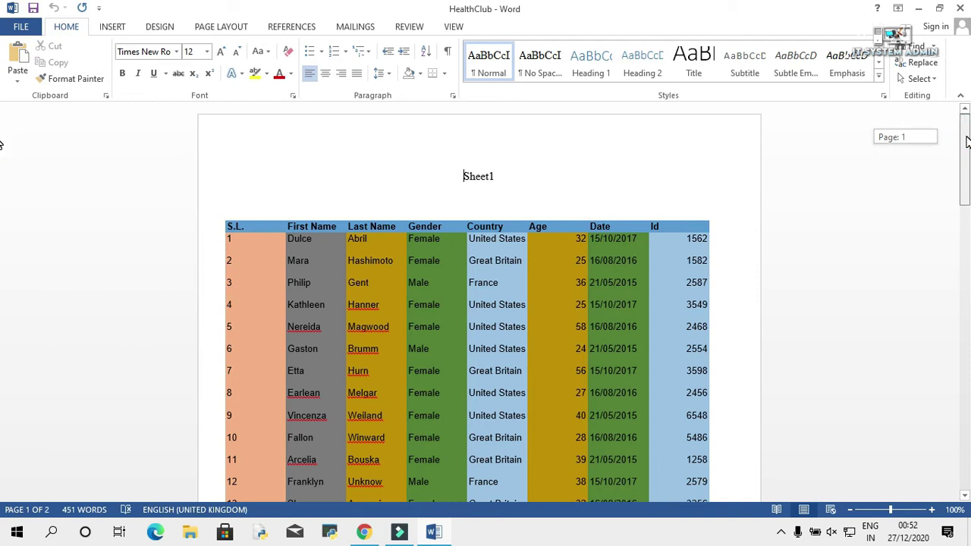
pyautogui.moveTo(966, 139)
pyautogui.mouseDown()
pyautogui.moveTo(942, 390)
pyautogui.moveTo(956, 152)
pyautogui.mouseUp()
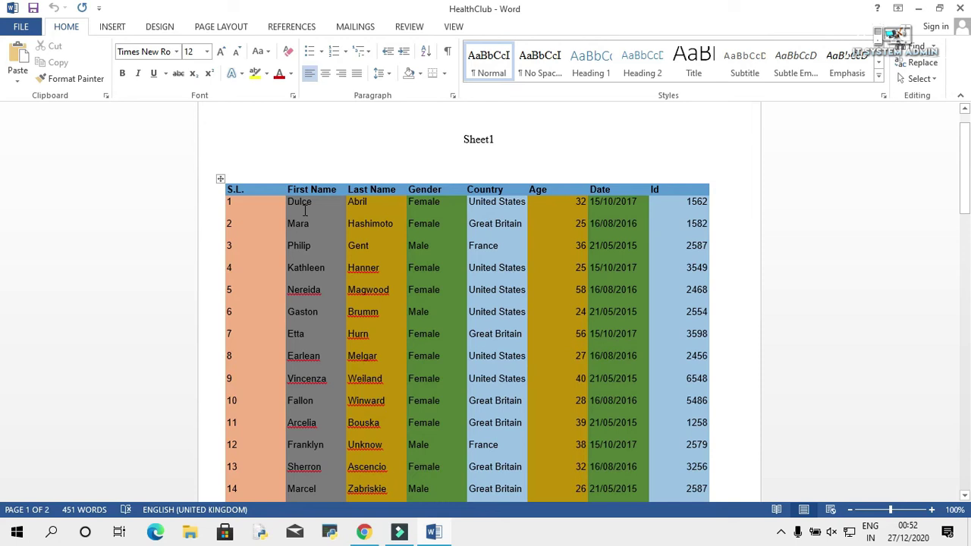
pyautogui.rightClick(219, 180)
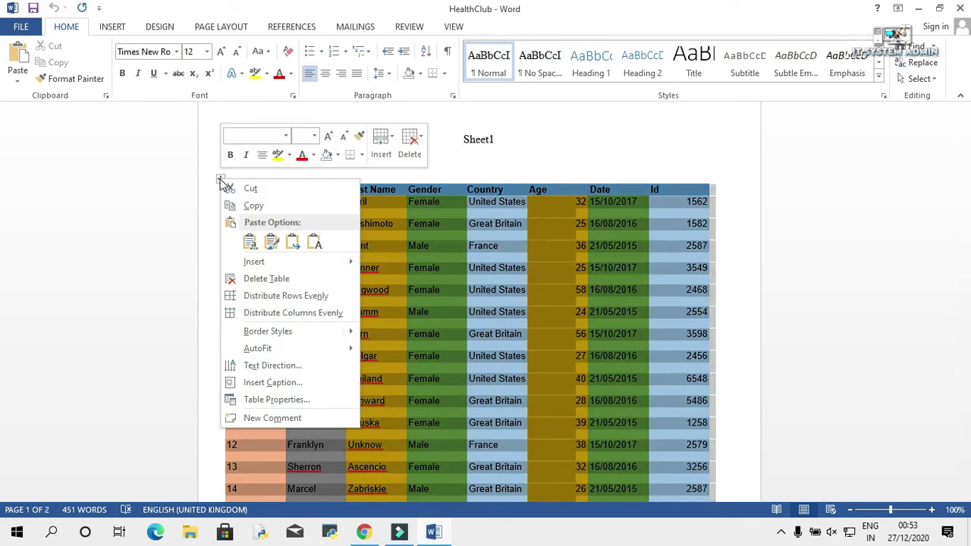
pyautogui.click(260, 207)
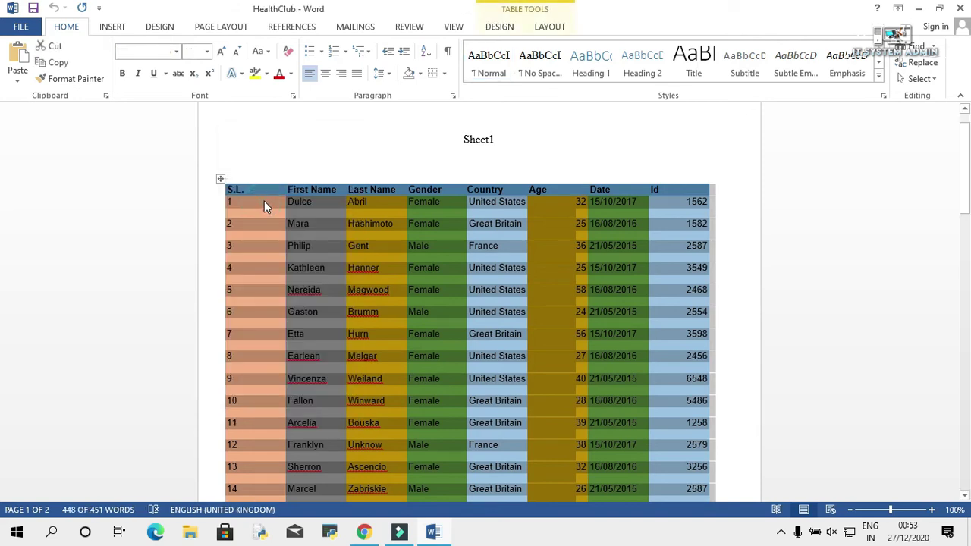
# Minimise Word, then launch Excel 2013 via search with a blank workbook.
pyautogui.click(917, 9)
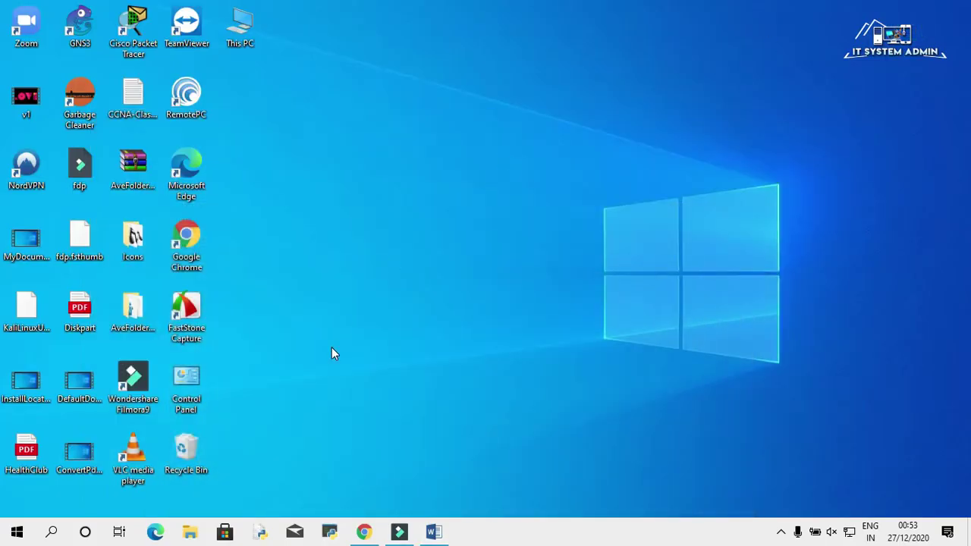
pyautogui.click(52, 533)
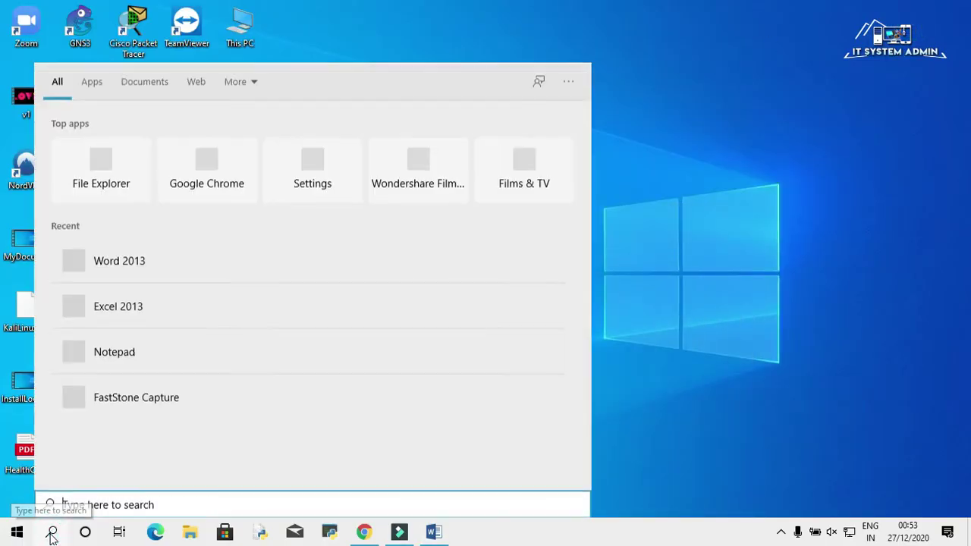
pyautogui.write('ex')
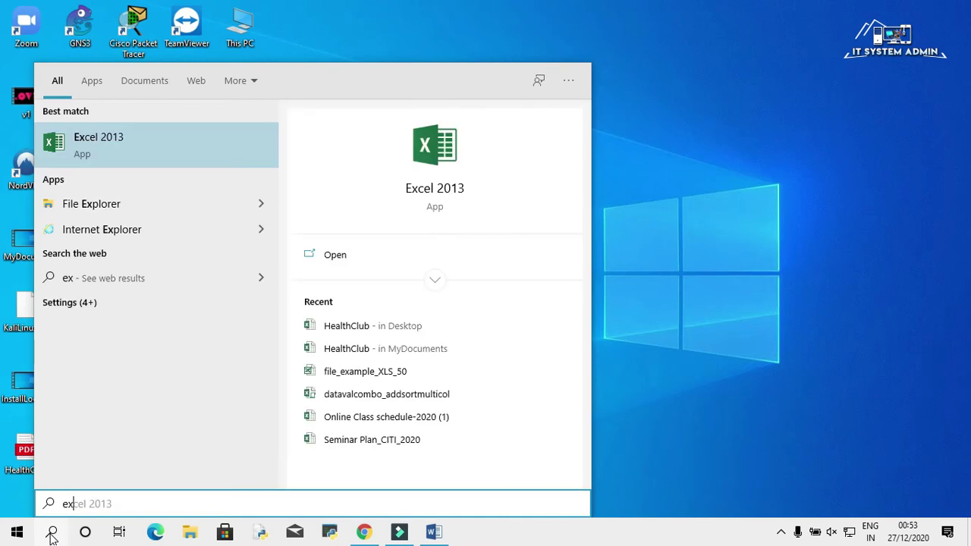
pyautogui.click(173, 141)
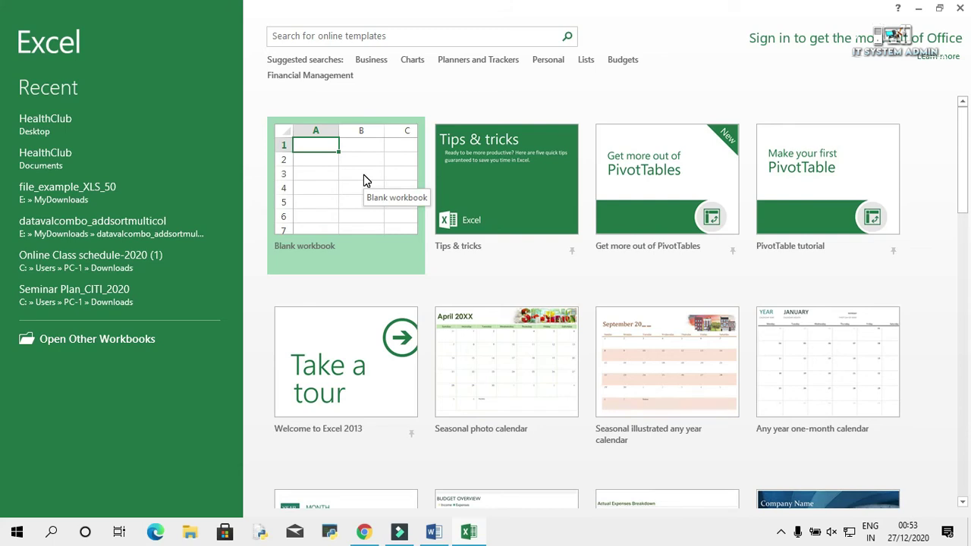
pyautogui.click(363, 174)
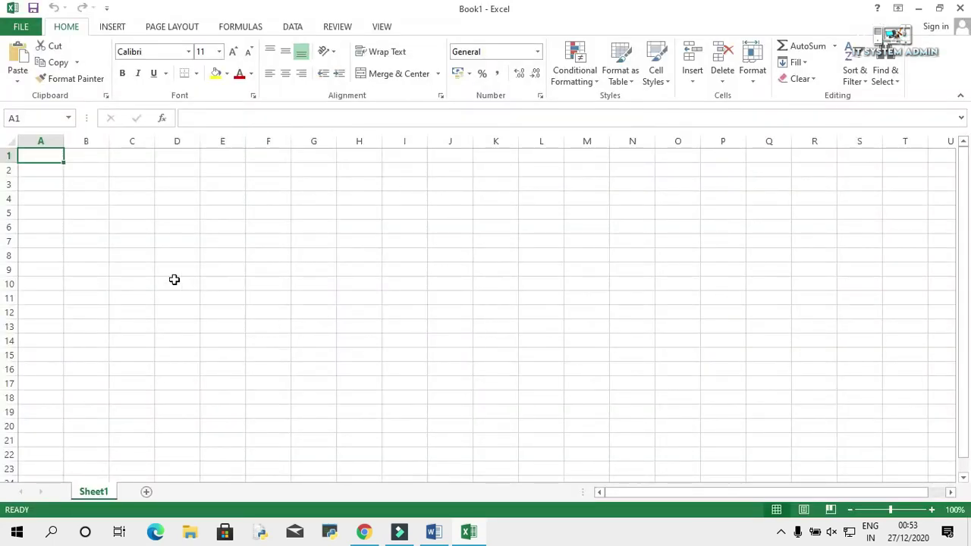
# Paste the HealthClub table at B3 with Keep Source Formatting, filling B3:J53.
pyautogui.click(94, 188)
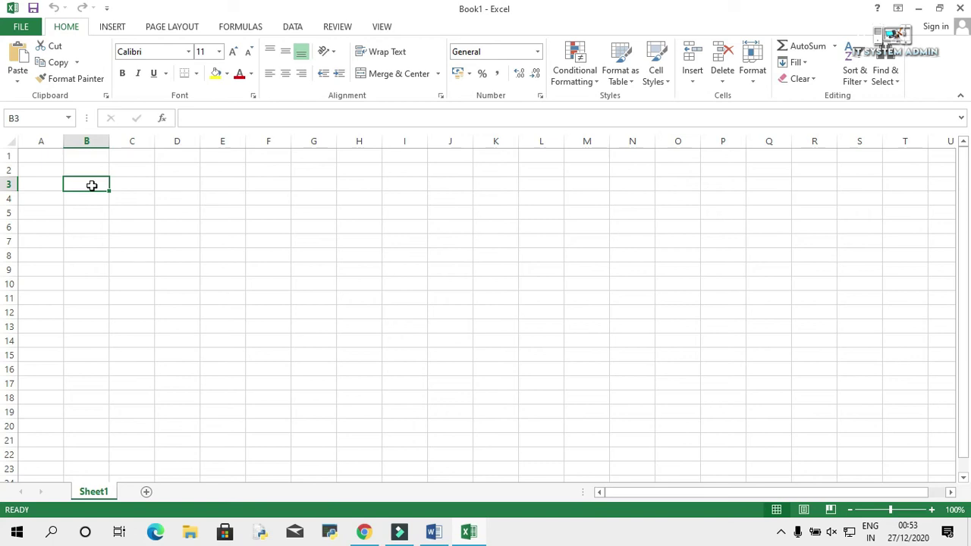
pyautogui.rightClick(92, 187)
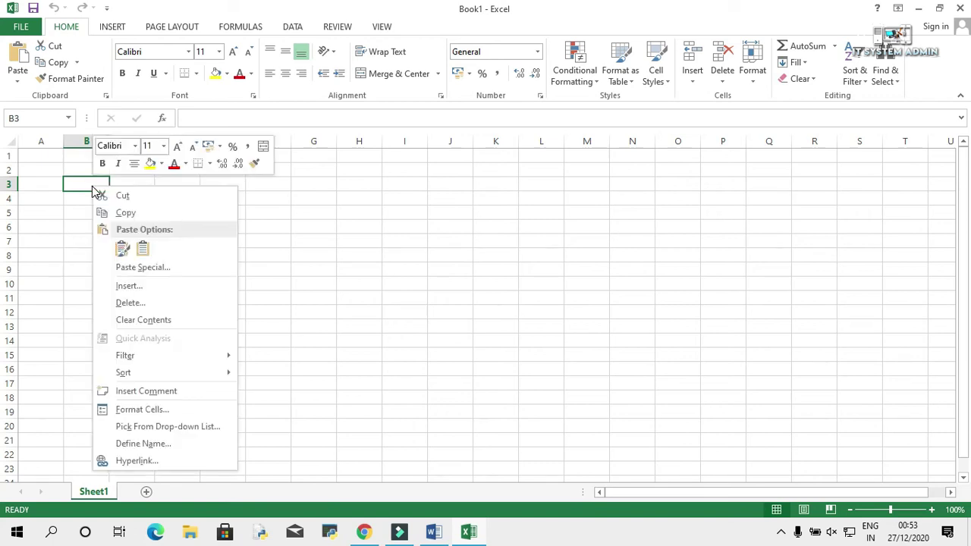
pyautogui.click(121, 248)
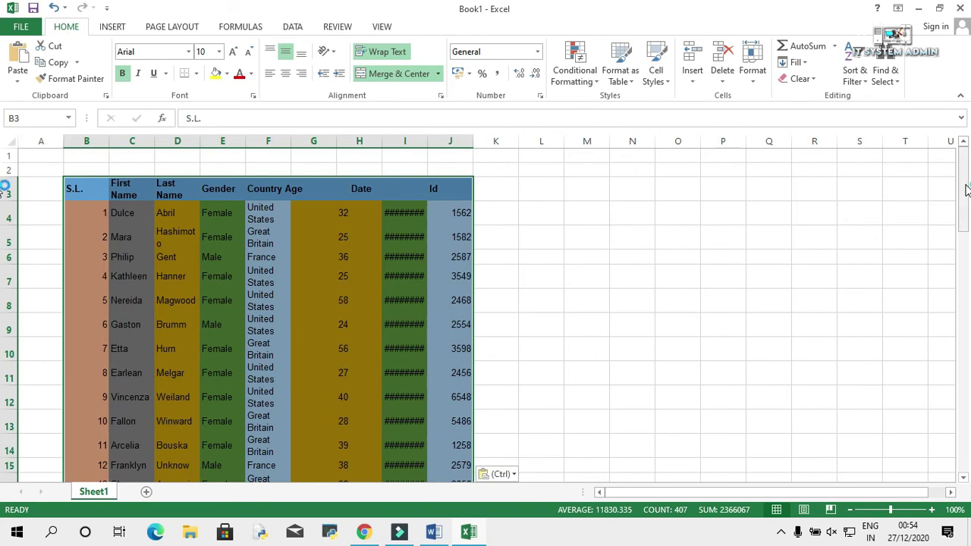
pyautogui.moveTo(964, 188); pyautogui.dragTo(965, 501)
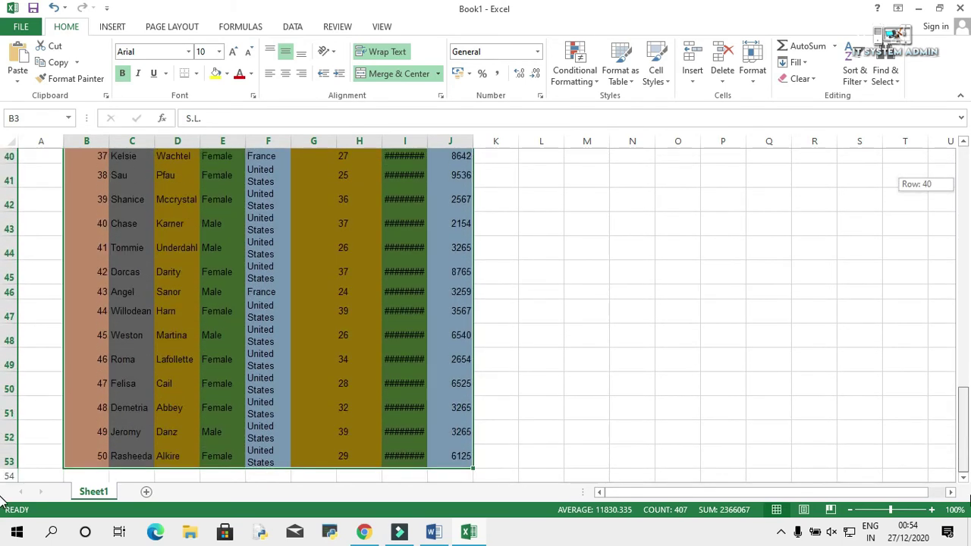
pyautogui.moveTo(3, 501); pyautogui.dragTo(4, 155)
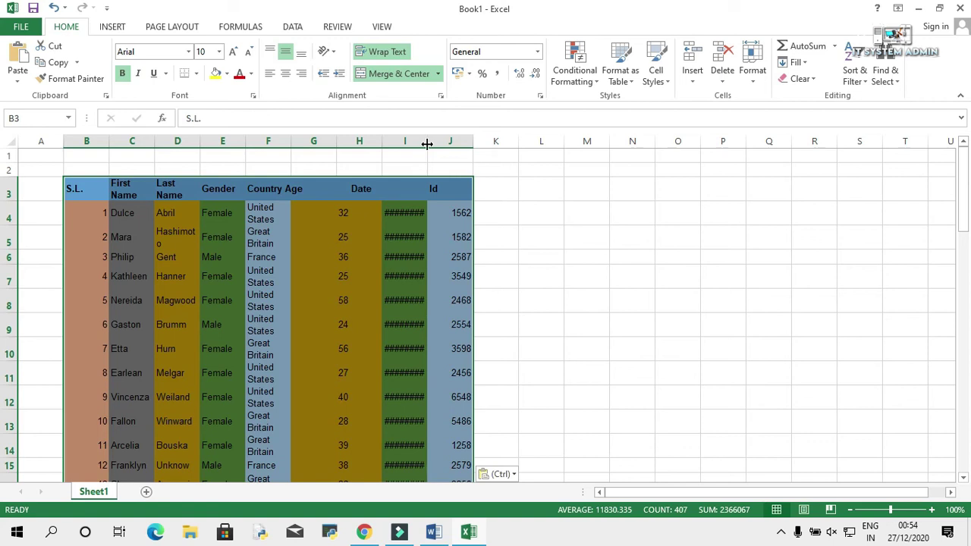
# Widen the Date column, autofit the Country column, and widen the Gender column.
pyautogui.moveTo(427, 144); pyautogui.dragTo(482, 140)
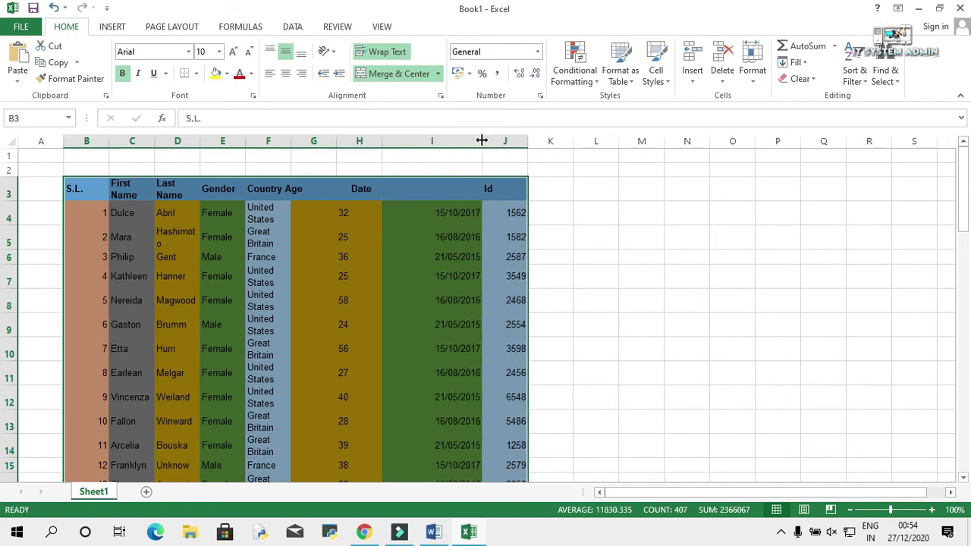
pyautogui.doubleClick(291, 141)
pyautogui.moveTo(245, 141); pyautogui.dragTo(287, 146)
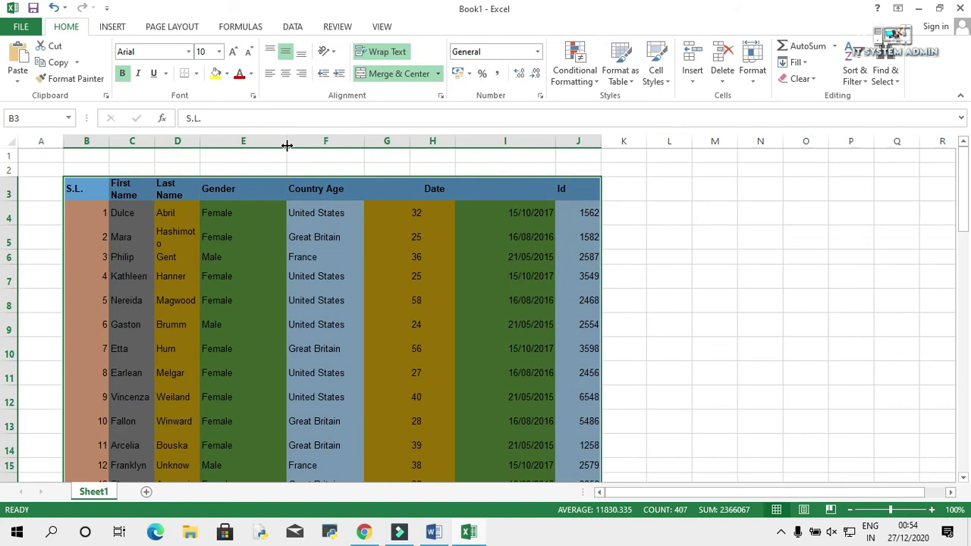
# Save the workbook as Book1 in the Documents folder.
pyautogui.click(20, 28)
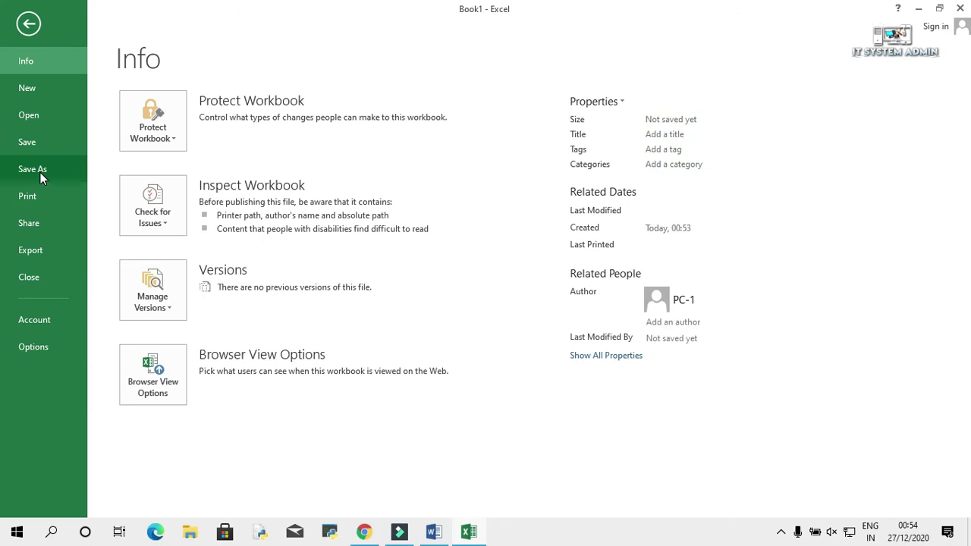
pyautogui.click(40, 172)
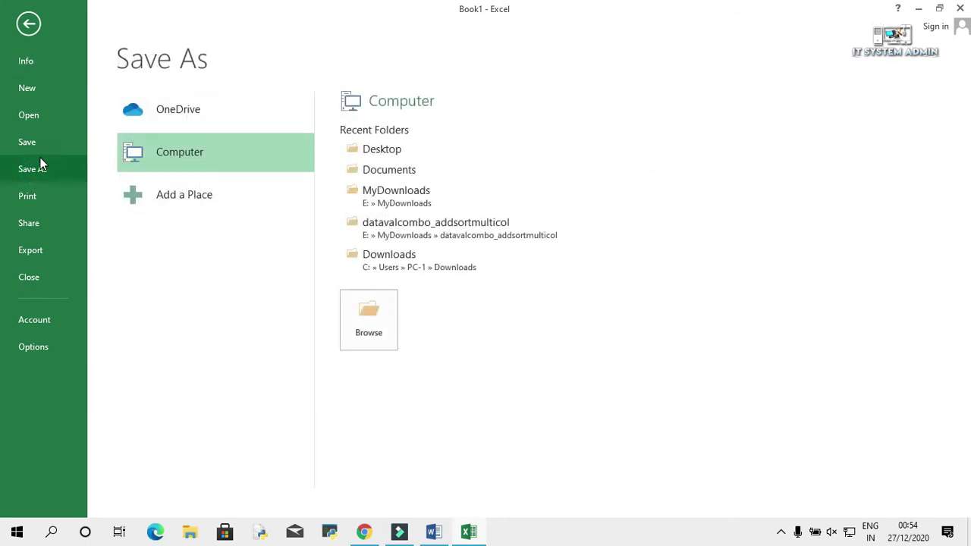
pyautogui.click(41, 148)
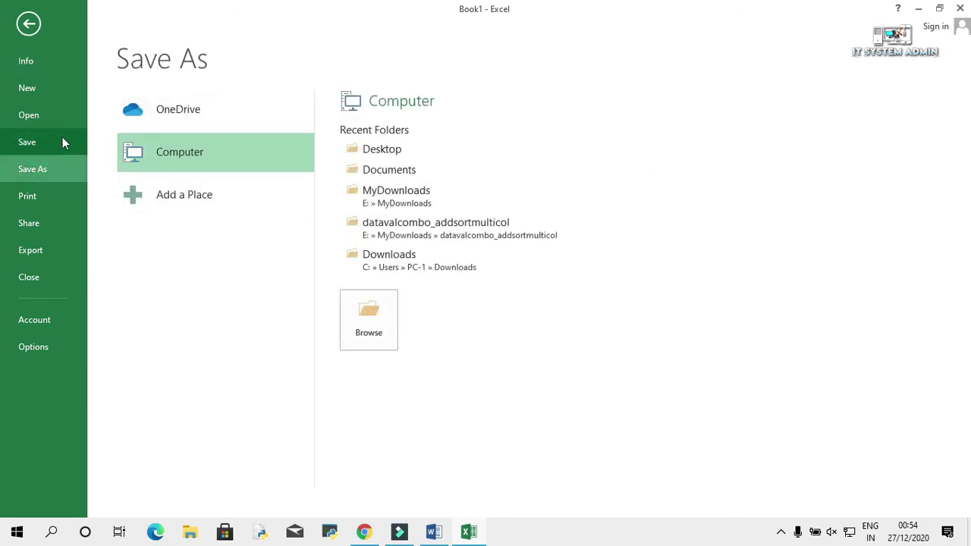
pyautogui.click(399, 169)
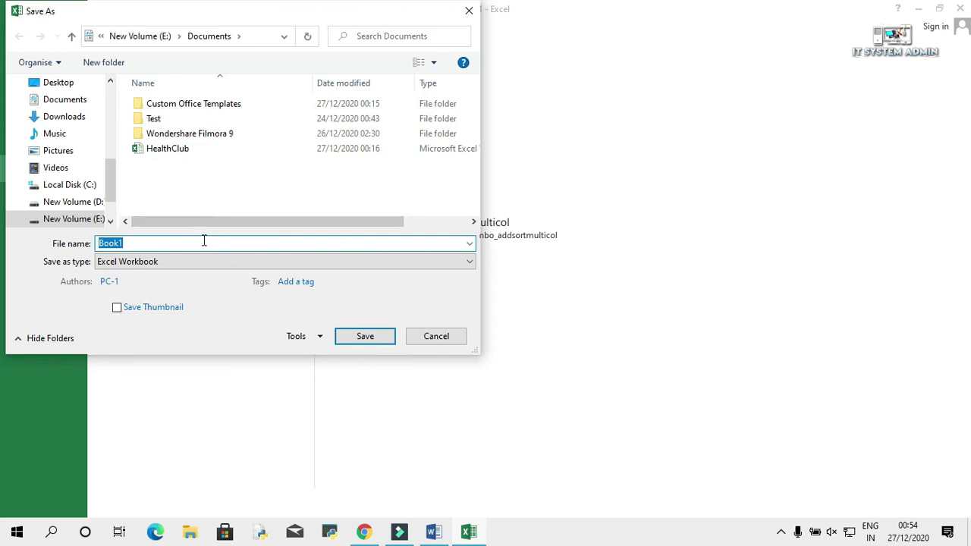
pyautogui.click(365, 336)
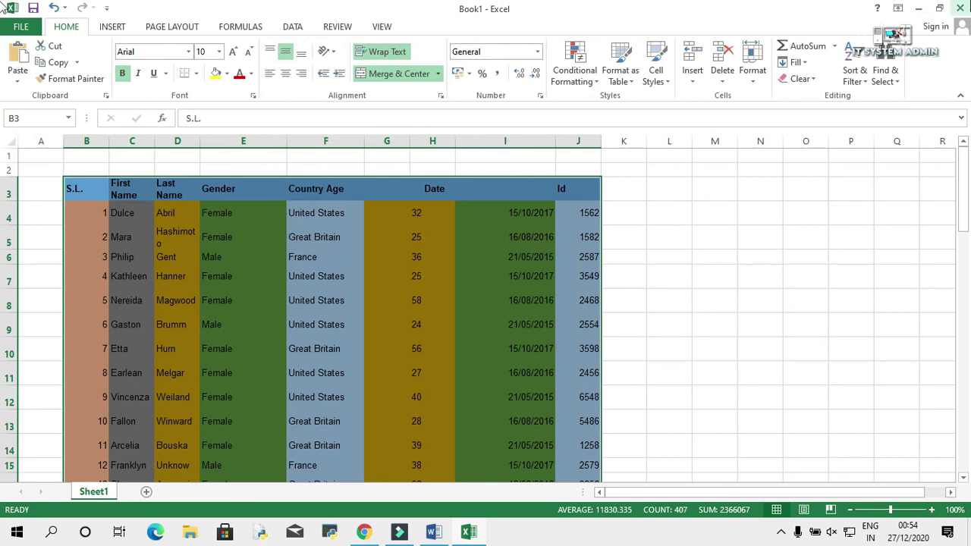
# Close the Excel window to return to the desktop.
pyautogui.click(961, 7)
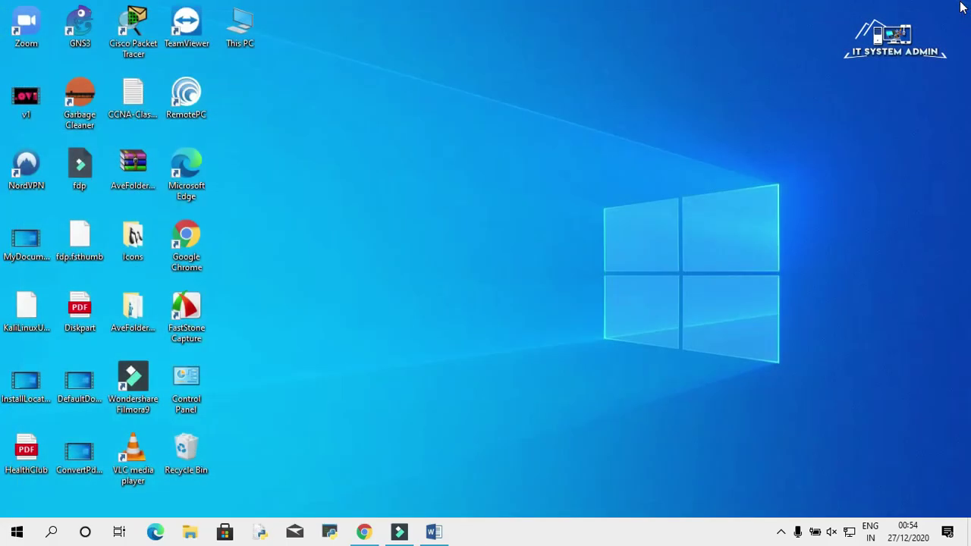